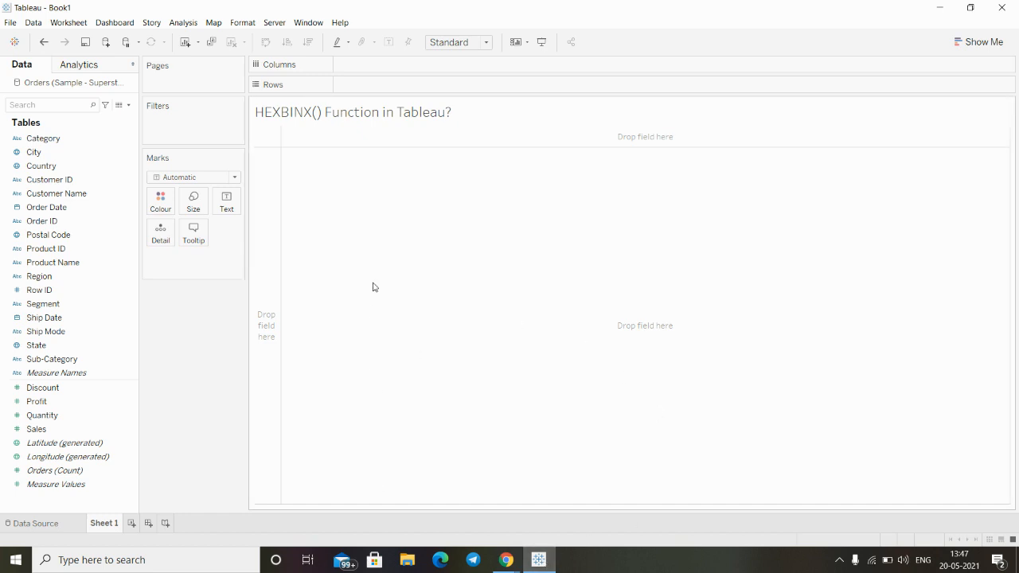
- Create a calculated field named HexBinX
click(128, 106)
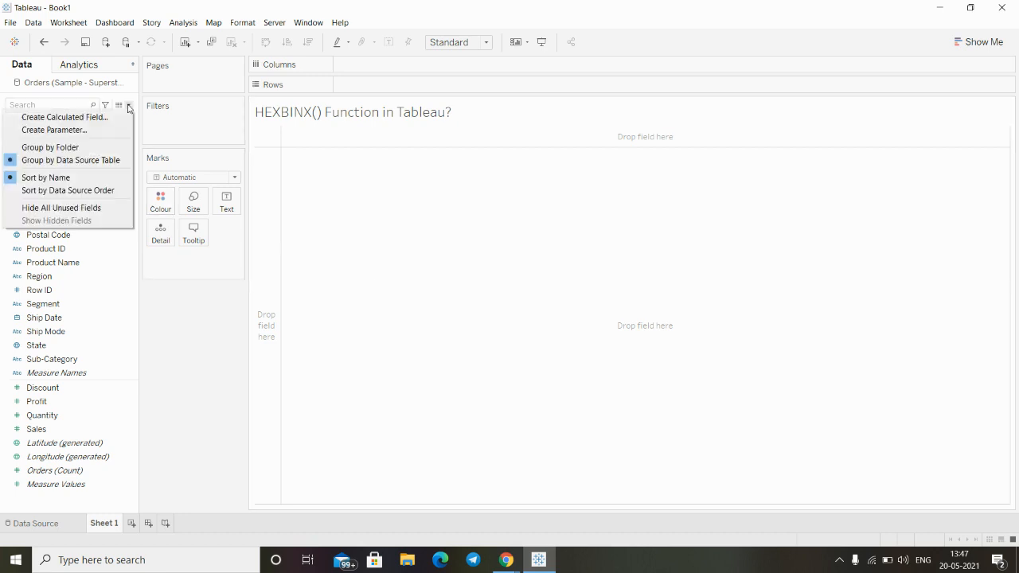
click(48, 117)
key(BackSpace)
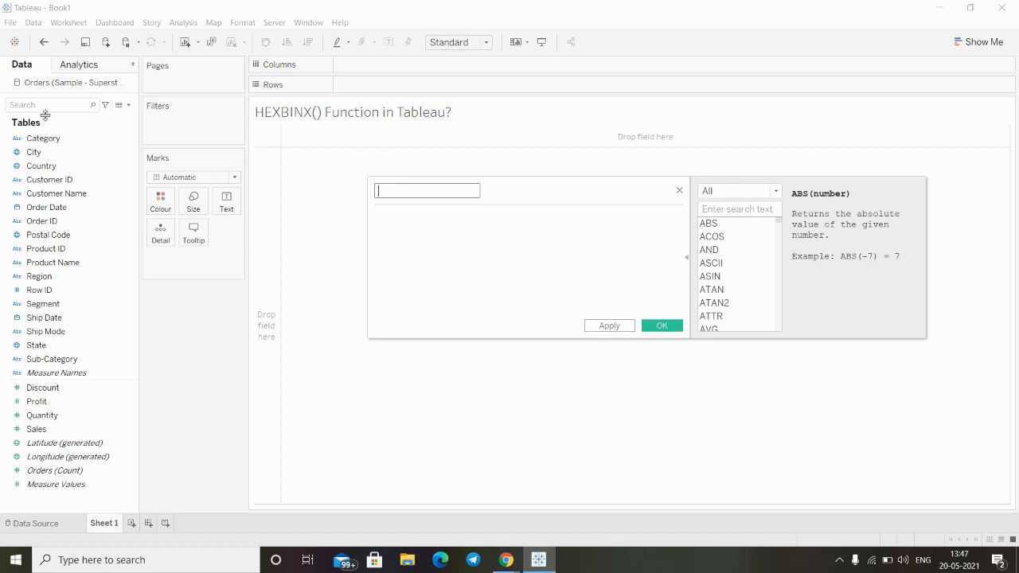
text(HexBinX)
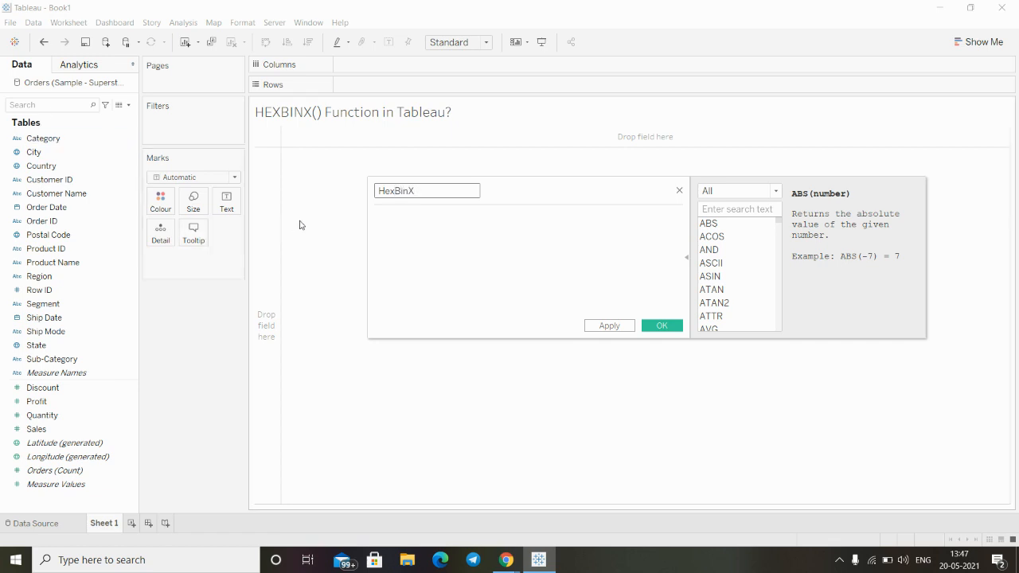
- Insert the HEXBINX function into the HexBinX formula
click(398, 226)
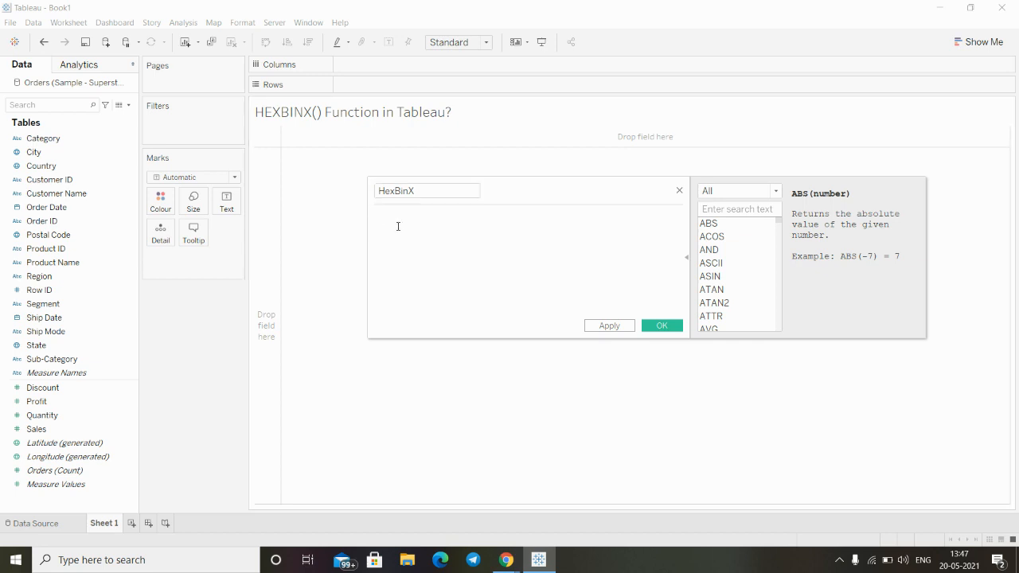
text(hex)
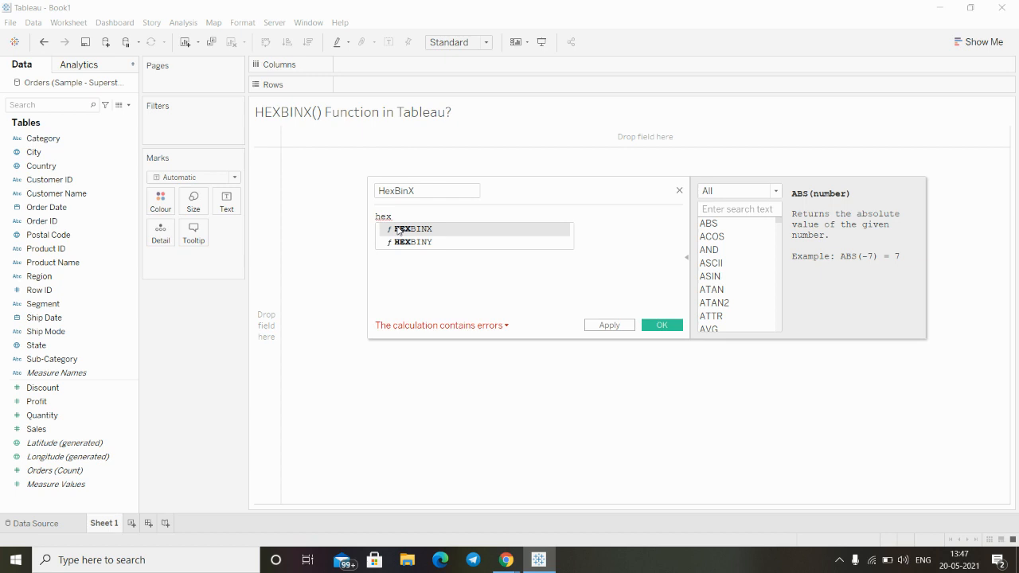
click(398, 229)
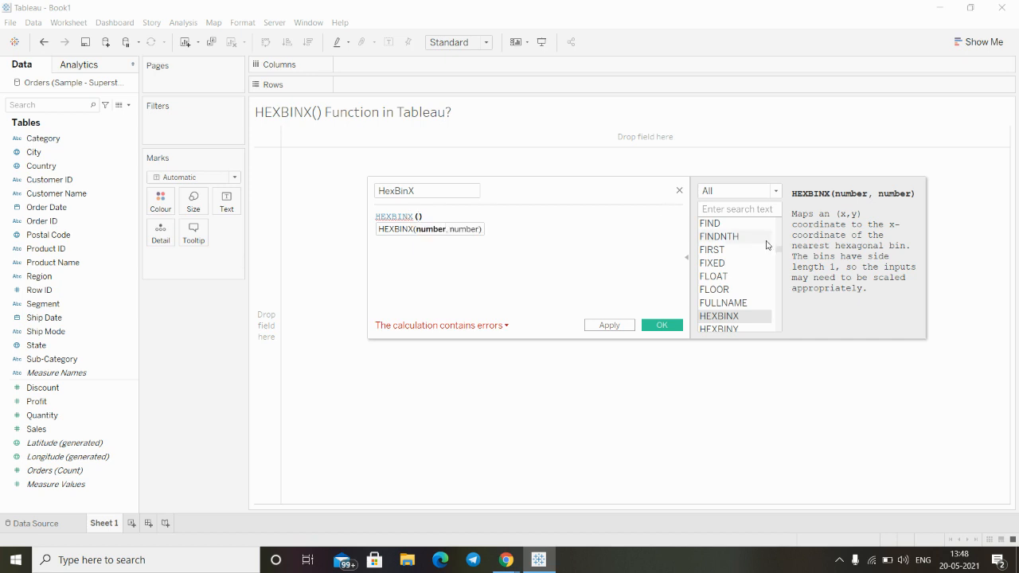
- Swap the formula's function to HEXBINY to read its description, and restore HEXBINX
key(Left)
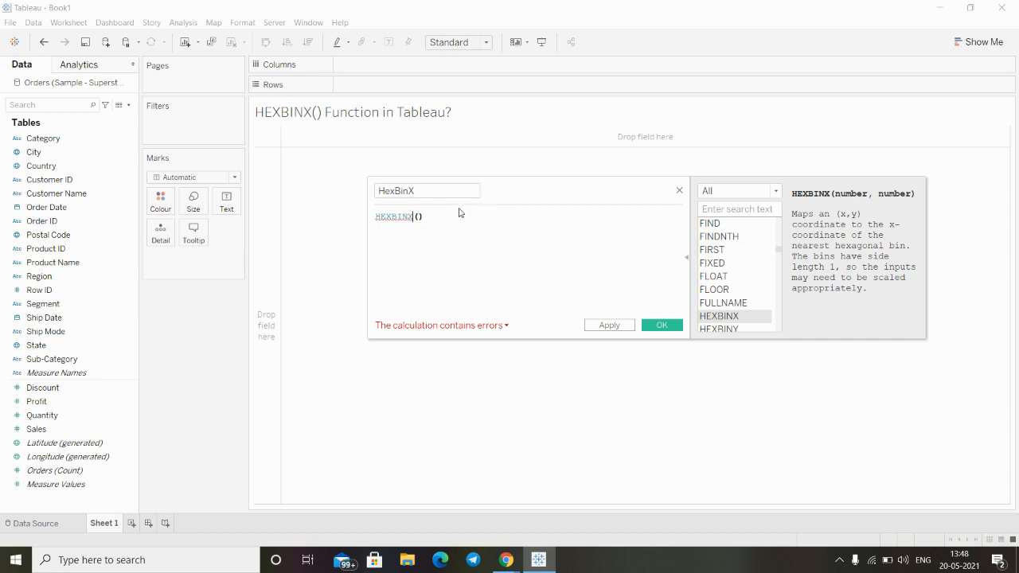
key(BackSpace)
text(y)
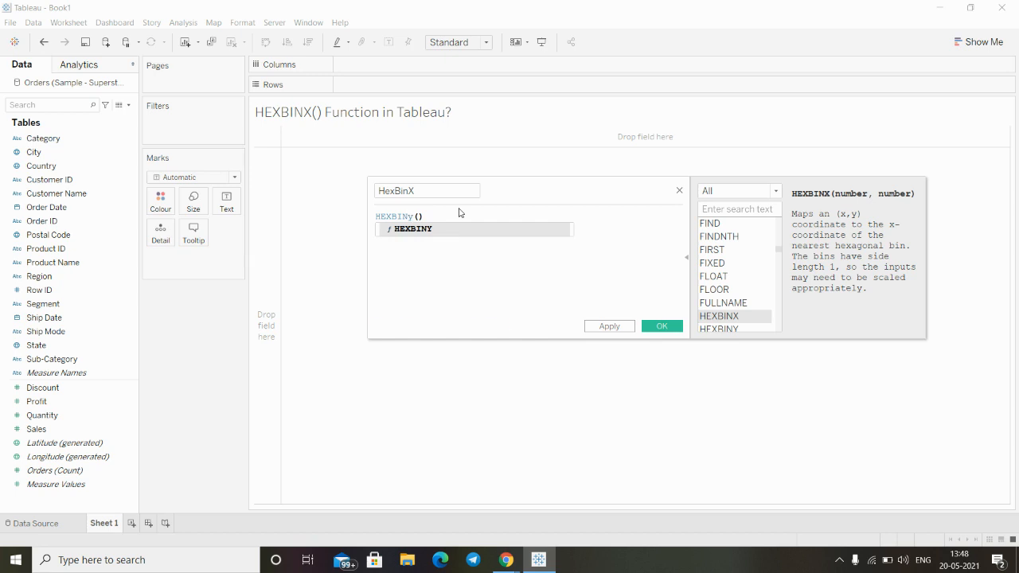
key(Return)
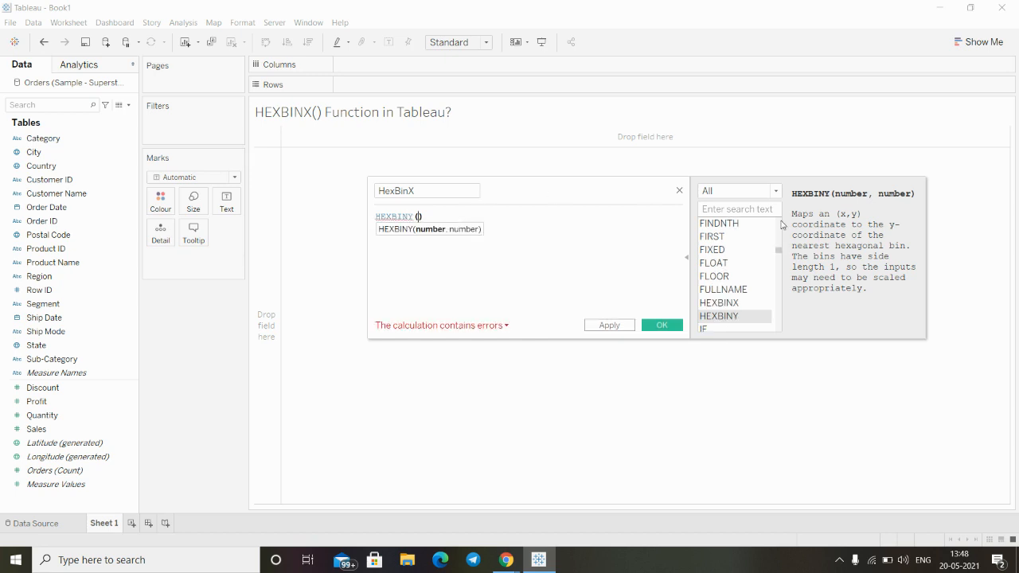
click(412, 215)
key(BackSpace)
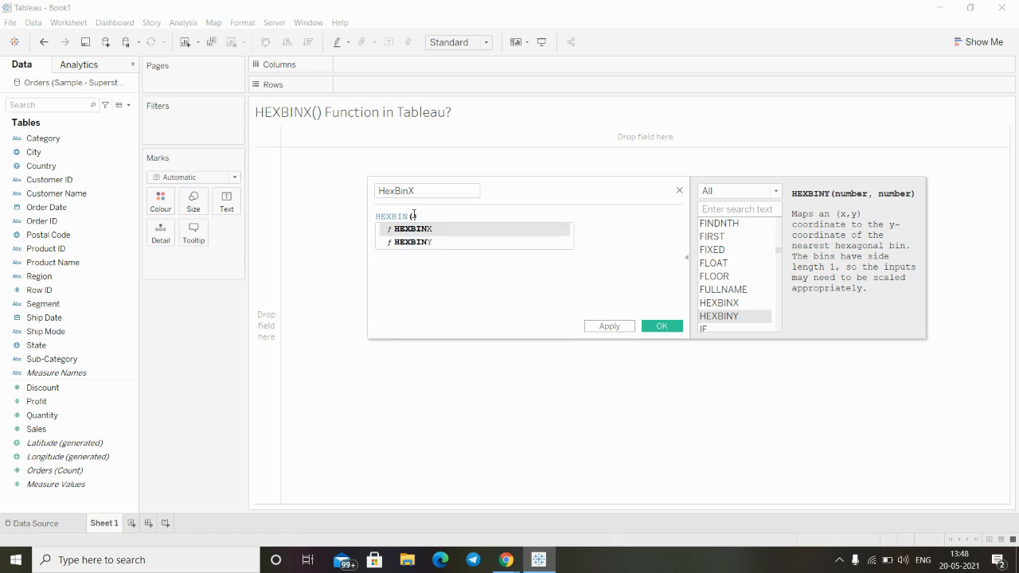
text(X()
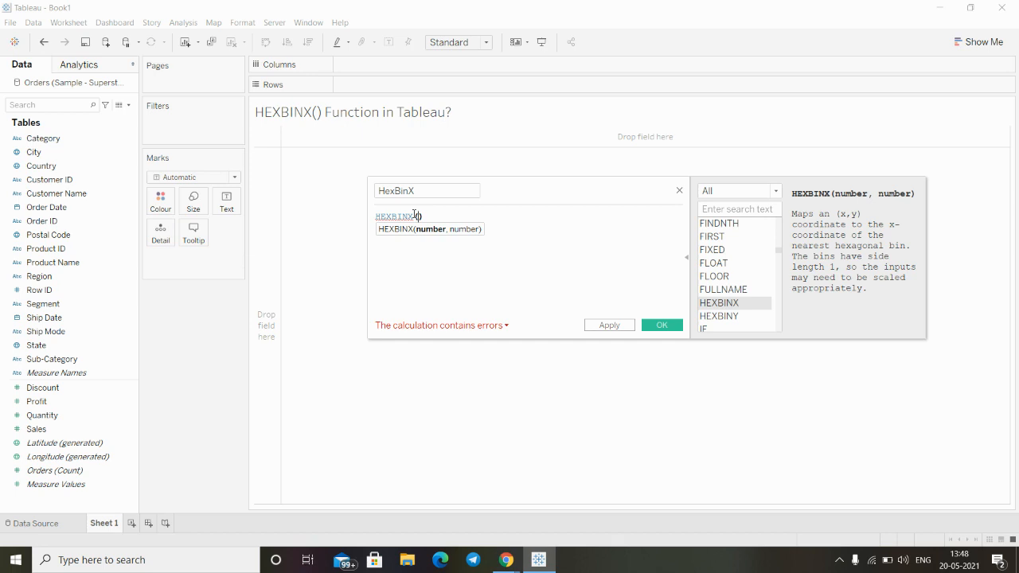
text(10, )
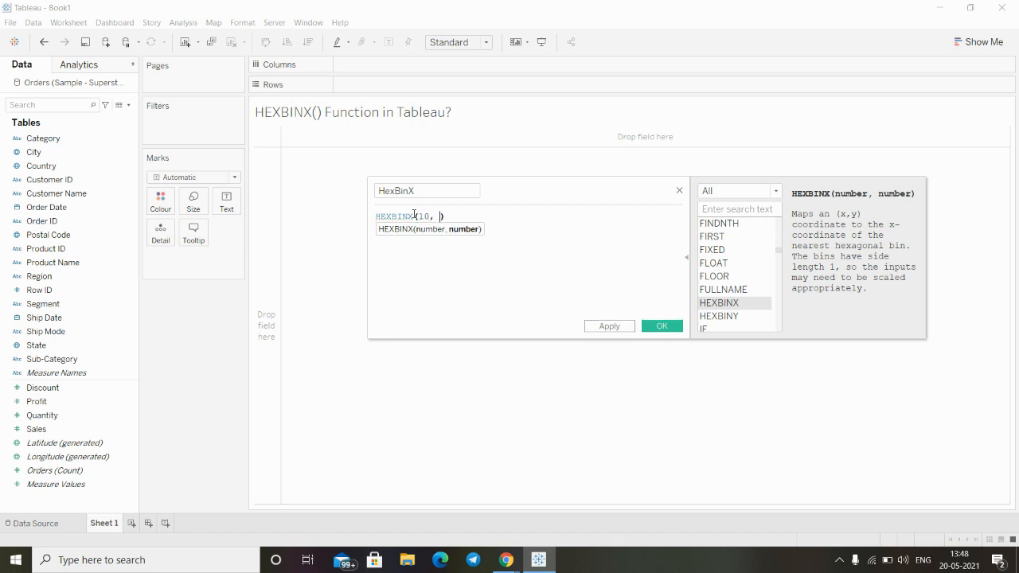
text(10)
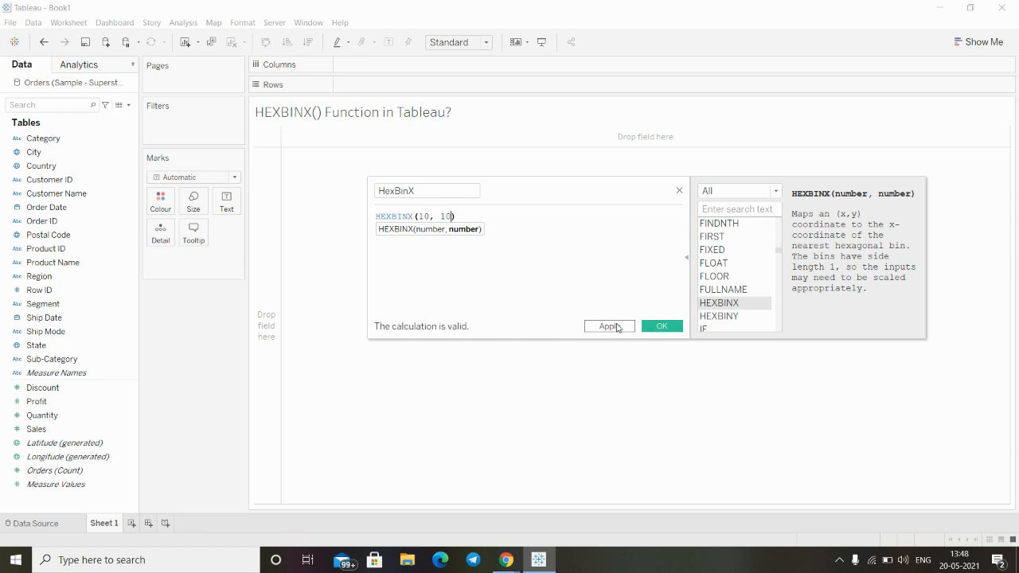
- Enter 10 and 10 as the two HEXBINX arguments, and save the calculated field
click(616, 327)
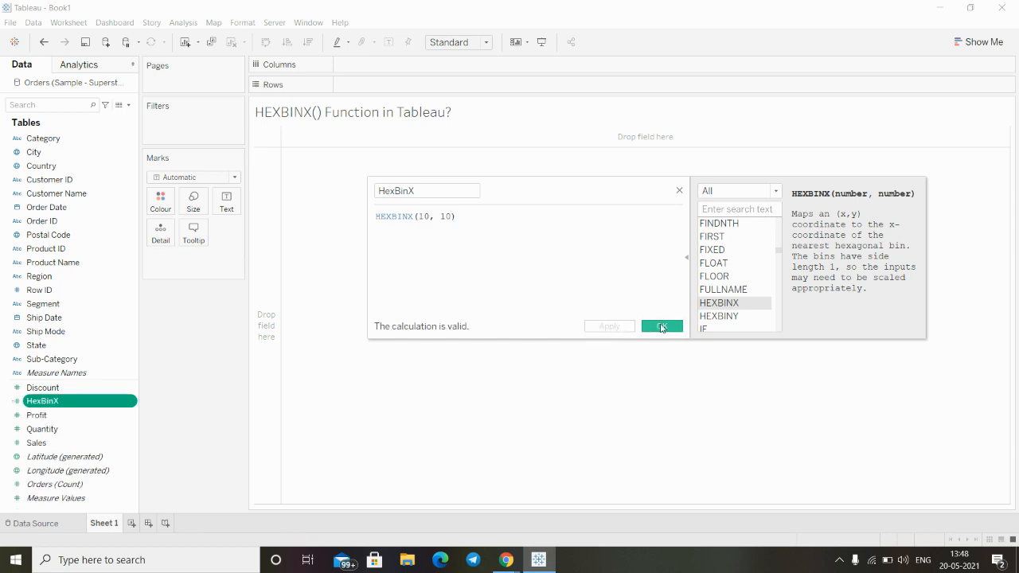
click(661, 327)
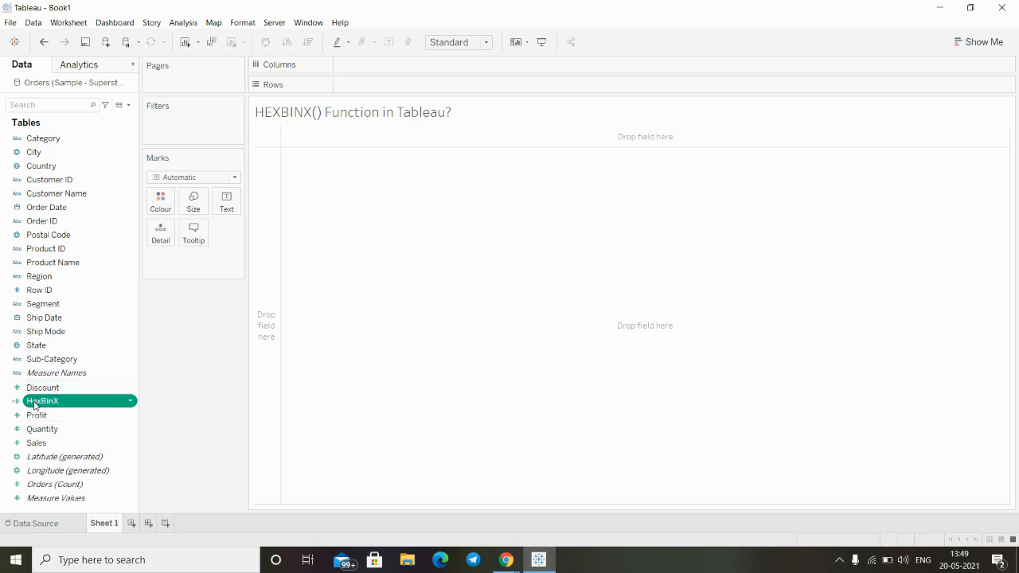
- Plot the HexBinX field on the Rows shelf
mouse_move(40, 404)
mouse_down()
mouse_move(159, 359)
mouse_move(289, 364)
mouse_move(270, 171)
mouse_move(223, 203)
mouse_move(215, 288)
mouse_move(262, 265)
mouse_move(232, 207)
mouse_move(403, 108)
mouse_move(348, 89)
mouse_move(362, 97)
mouse_move(345, 73)
mouse_move(360, 90)
mouse_move(345, 90)
mouse_up()
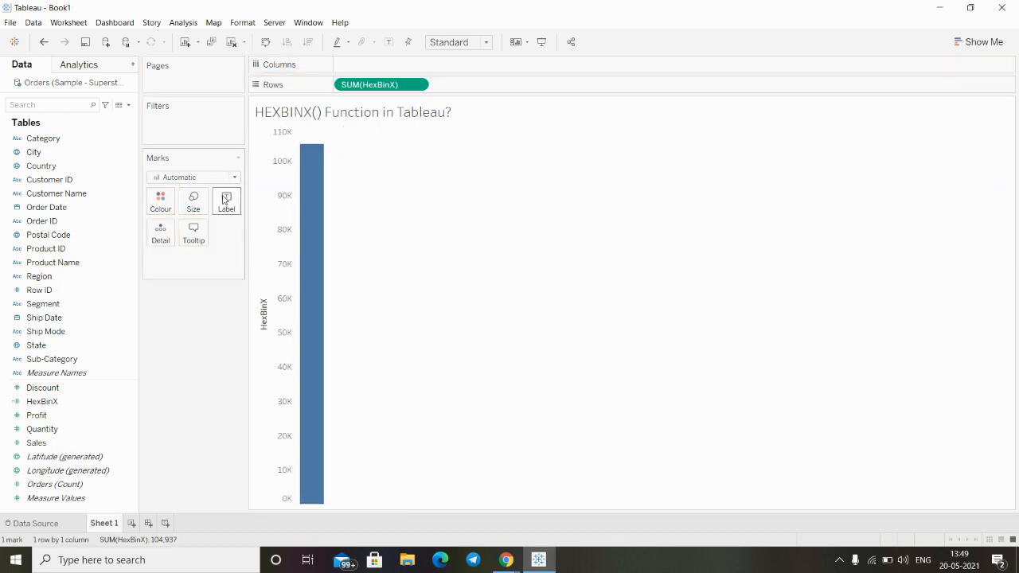
click(196, 208)
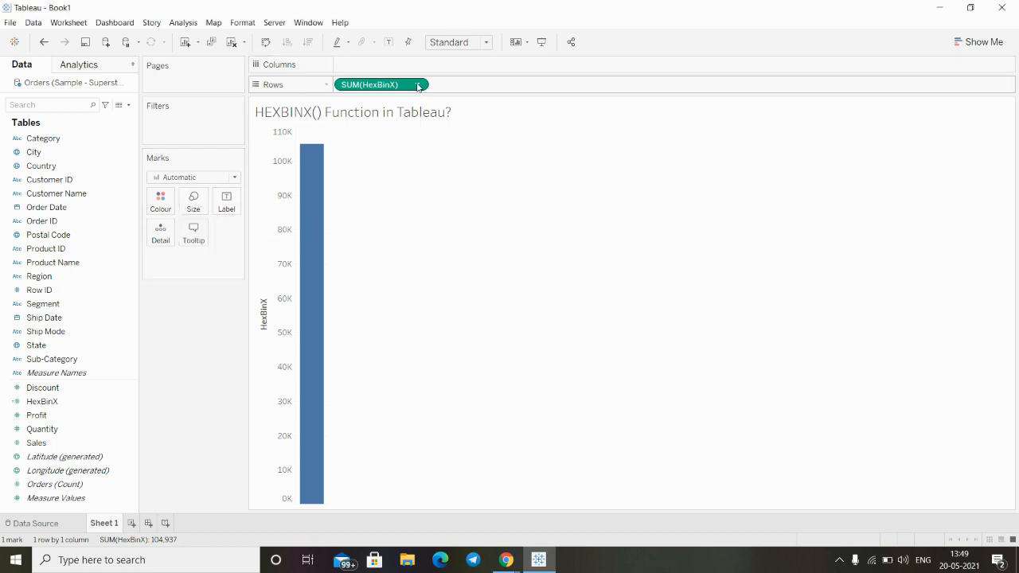
mouse_move(506, 559)
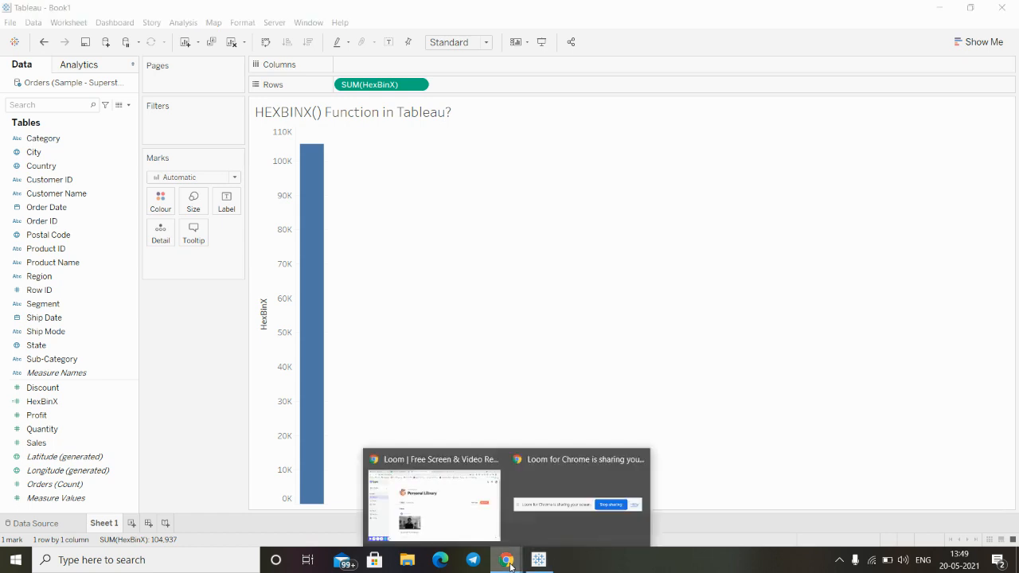
click(420, 515)
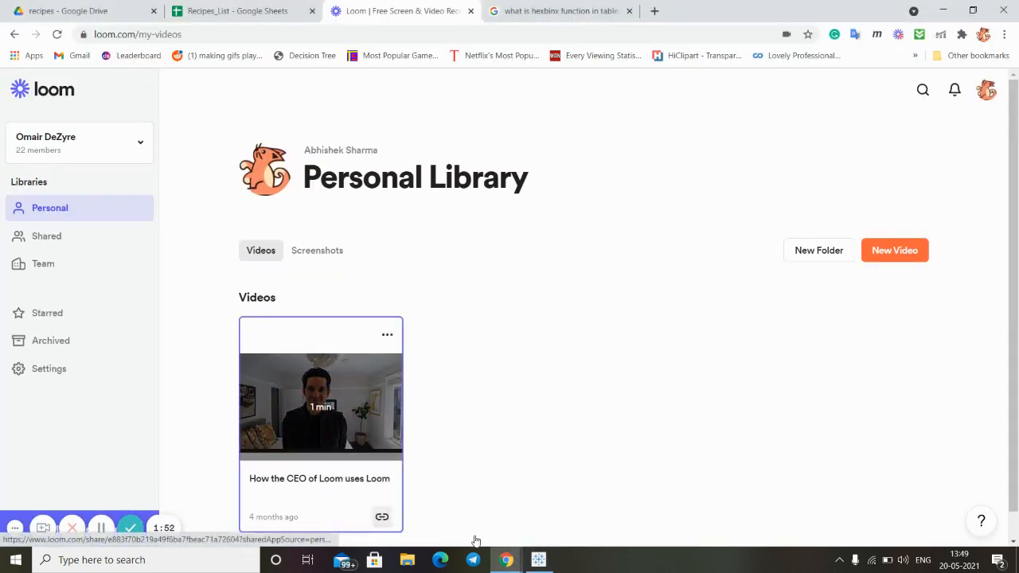
mouse_move(535, 562)
click(498, 495)
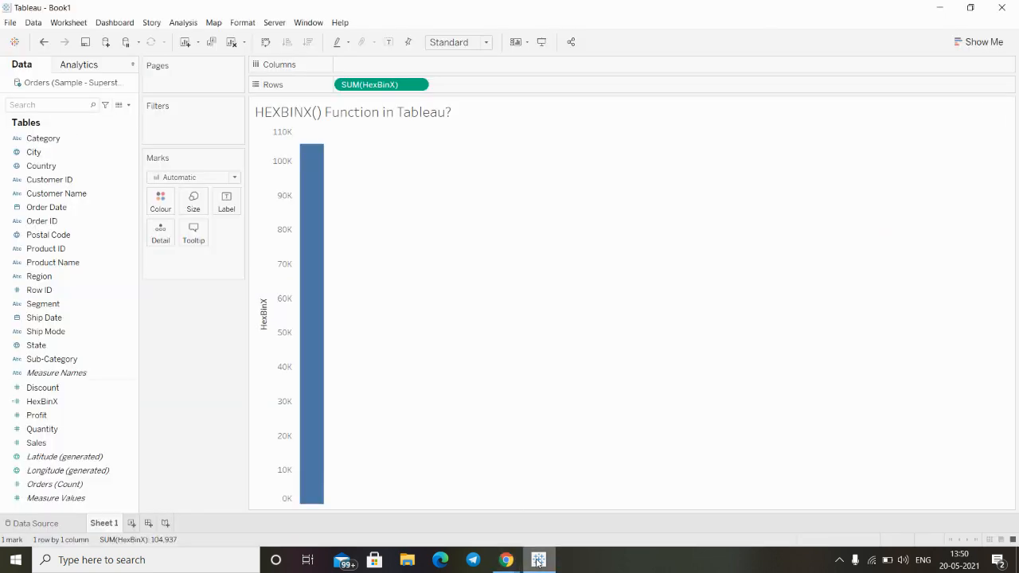
- Remove HexBinX from the Rows shelf and show it as the text mark of the sheet instead
drag(359, 85, 407, 4)
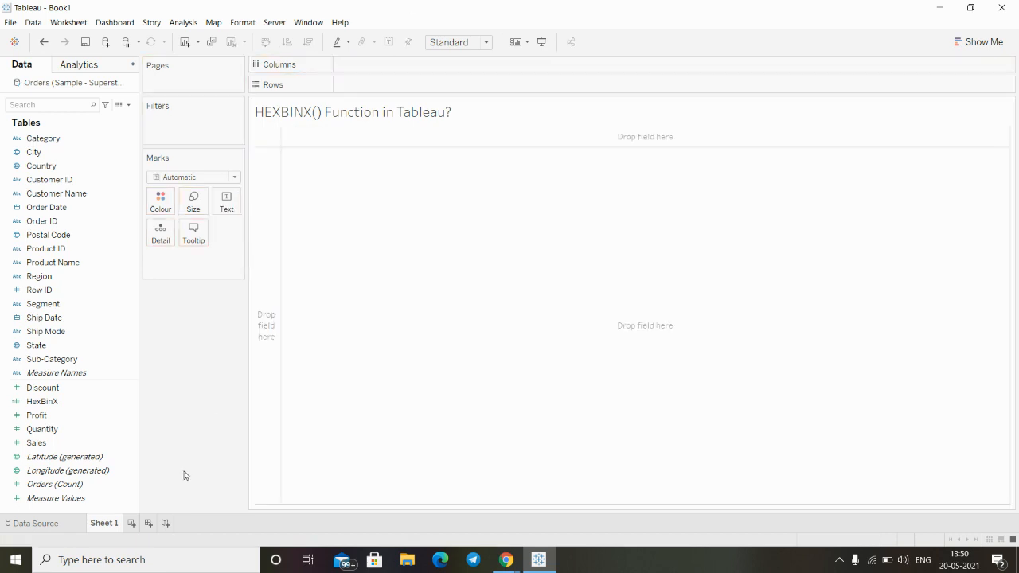
click(60, 444)
click(44, 403)
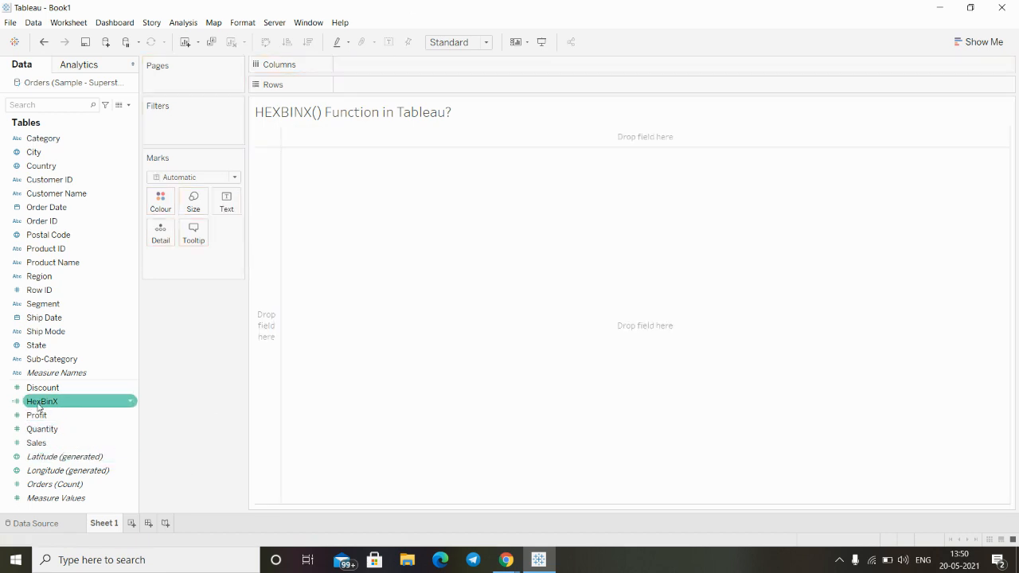
drag(44, 409, 228, 202)
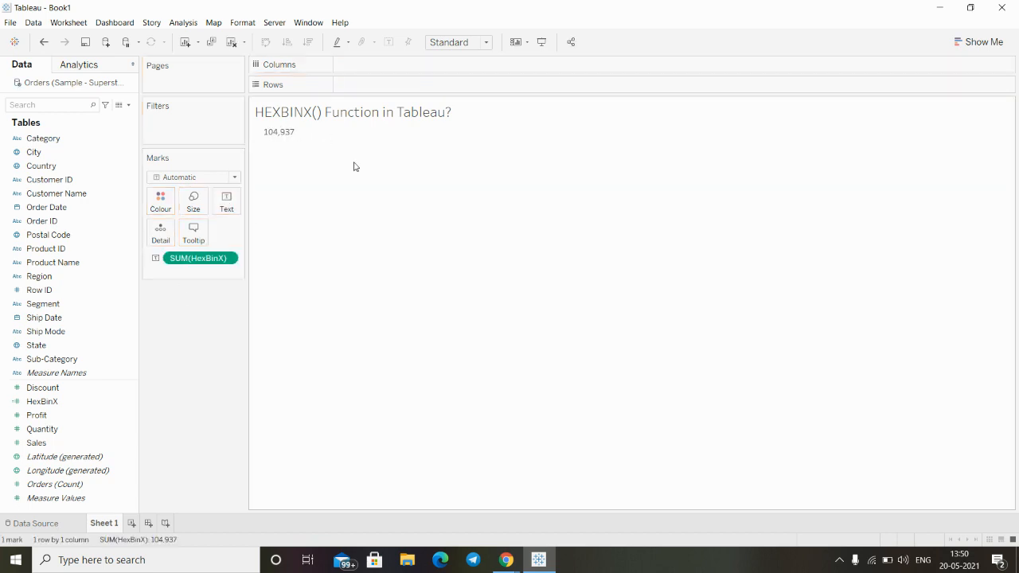
- Change the aggregation of the HexBinX text mark to Average
click(227, 259)
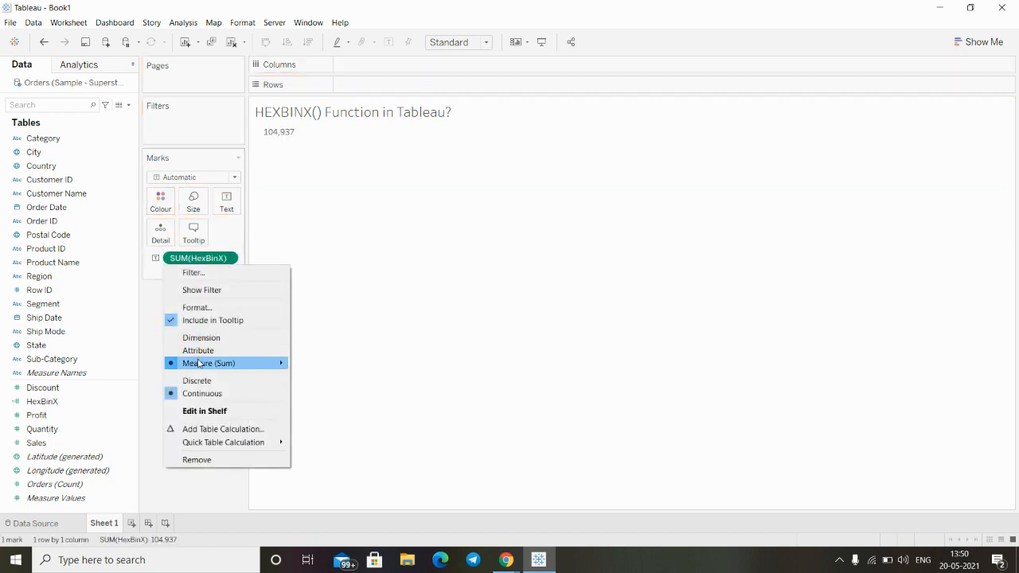
mouse_move(199, 365)
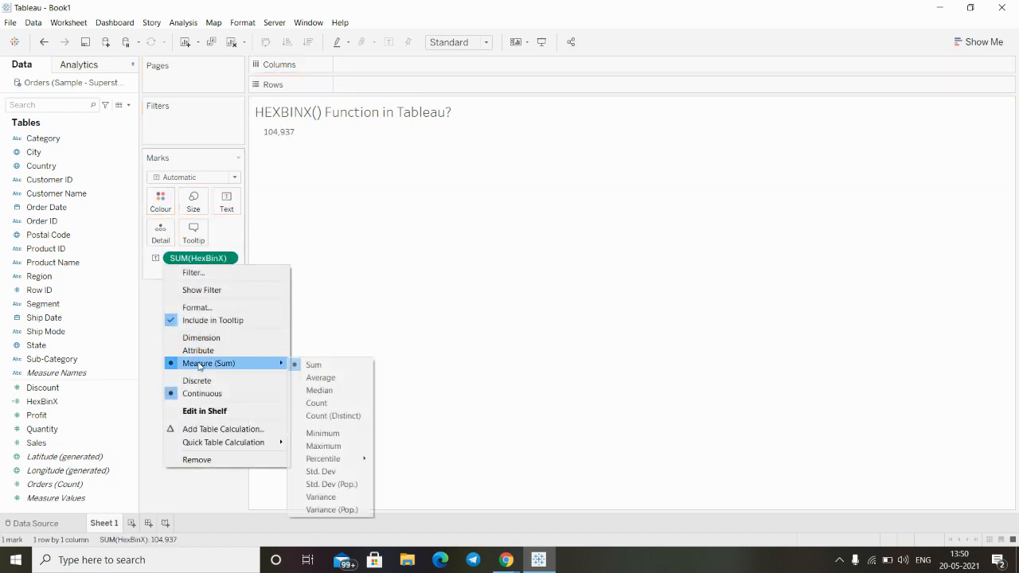
click(336, 378)
mouse_move(270, 141)
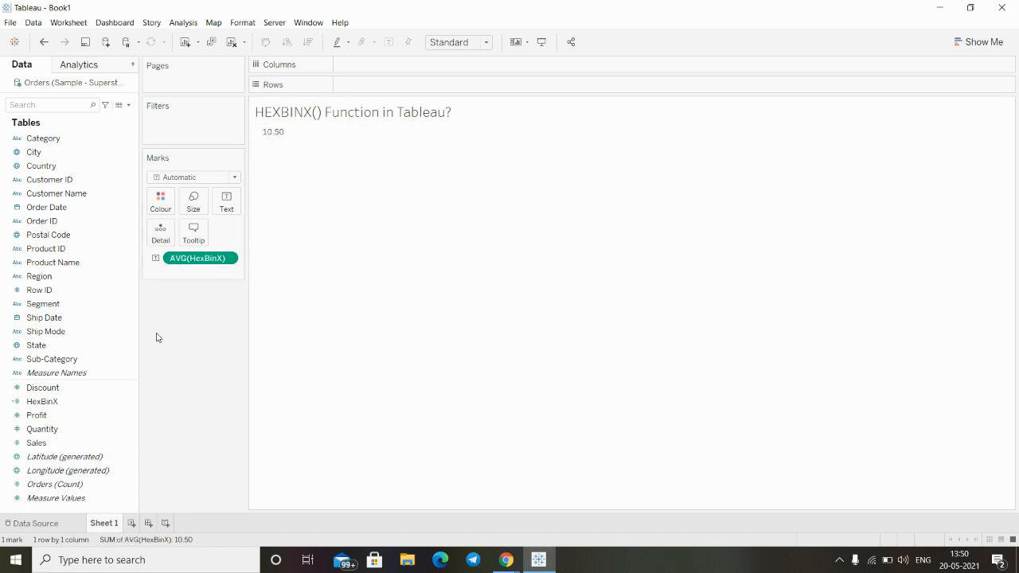
- Reopen the HexBinX calculation to review its formula and the HEXBINX function description, and close it
click(130, 402)
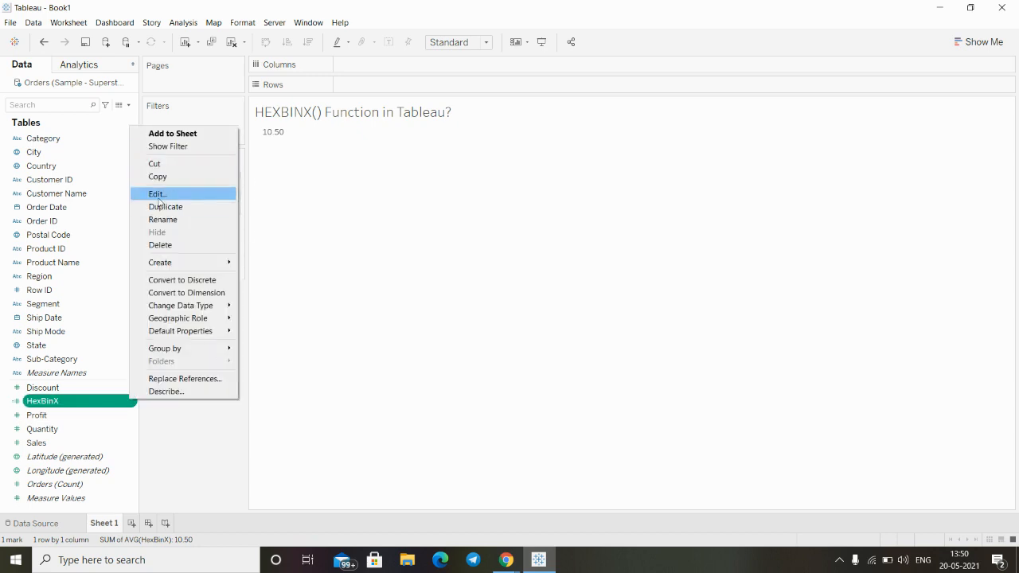
click(158, 195)
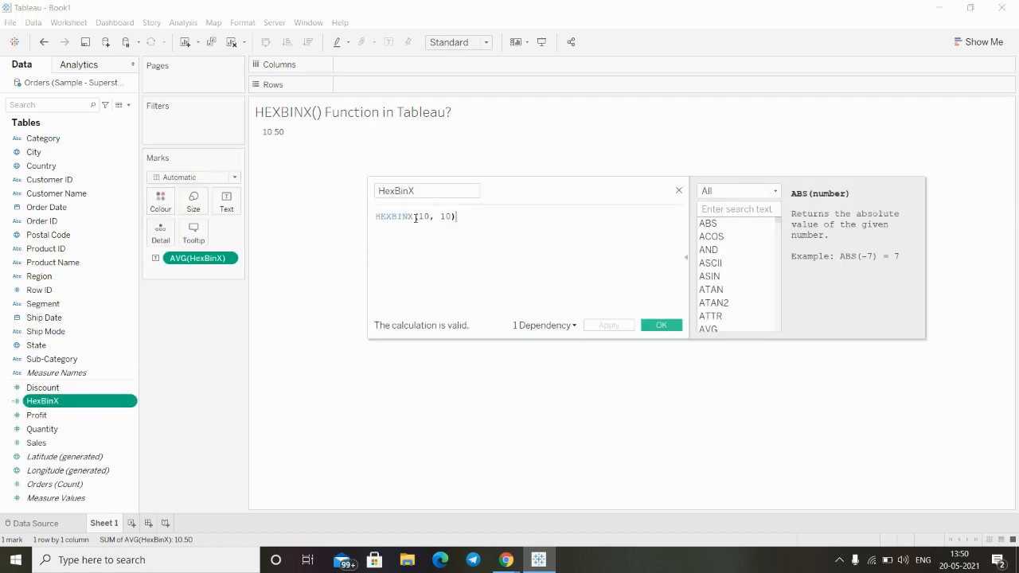
click(398, 216)
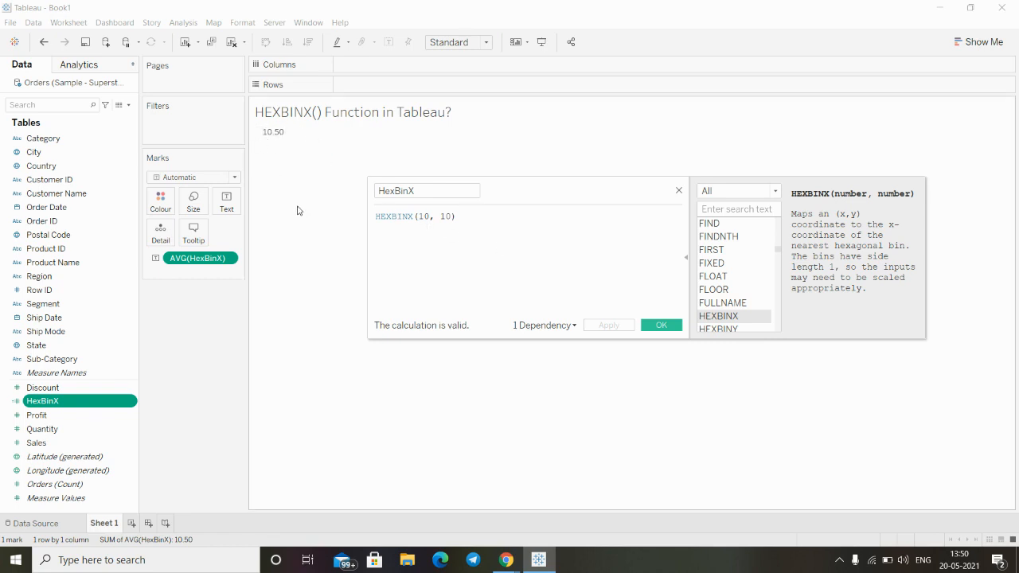
click(661, 326)
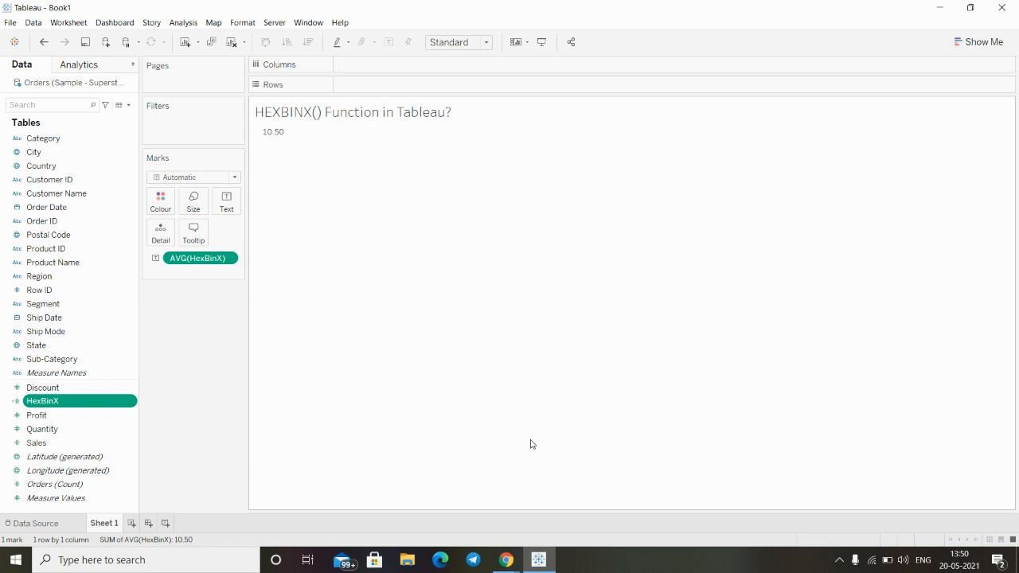
click(496, 557)
click(444, 509)
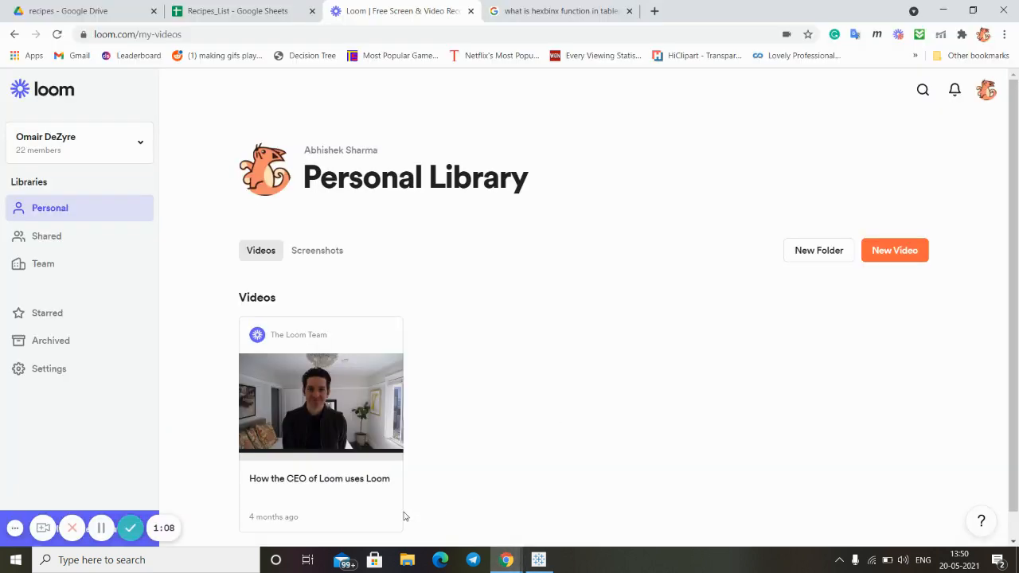